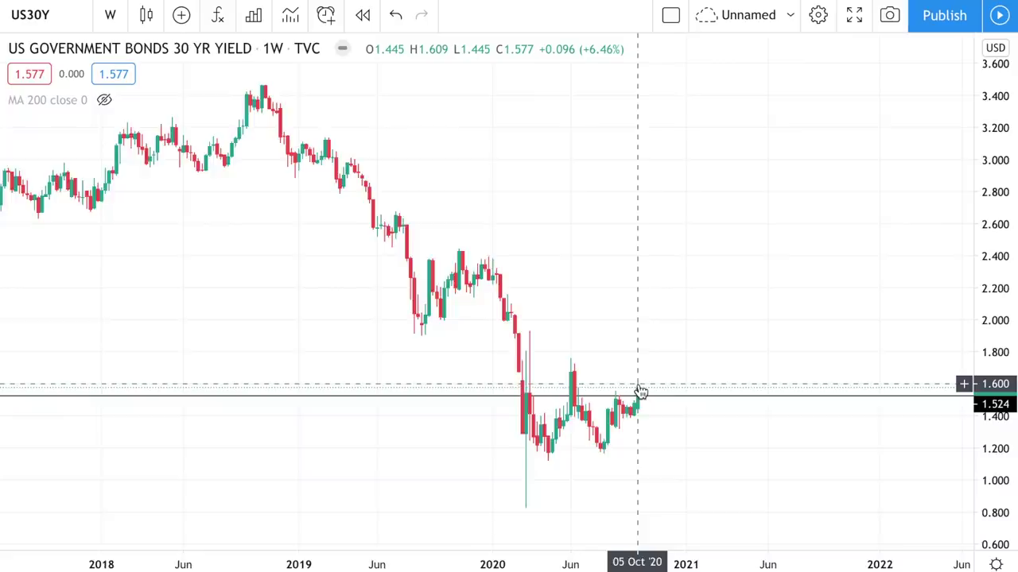
# Sketch a downward curve toward the early-2020 low and add a horizontal line at the 1.173 low.
pyautogui.scroll(-2, 641, 392)
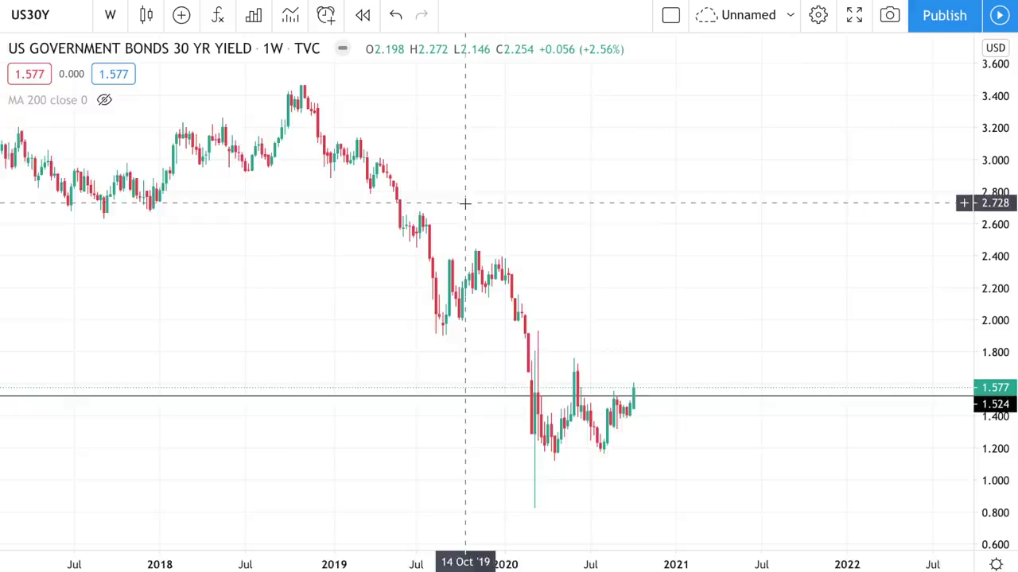
pyautogui.scroll(2, 614, 402)
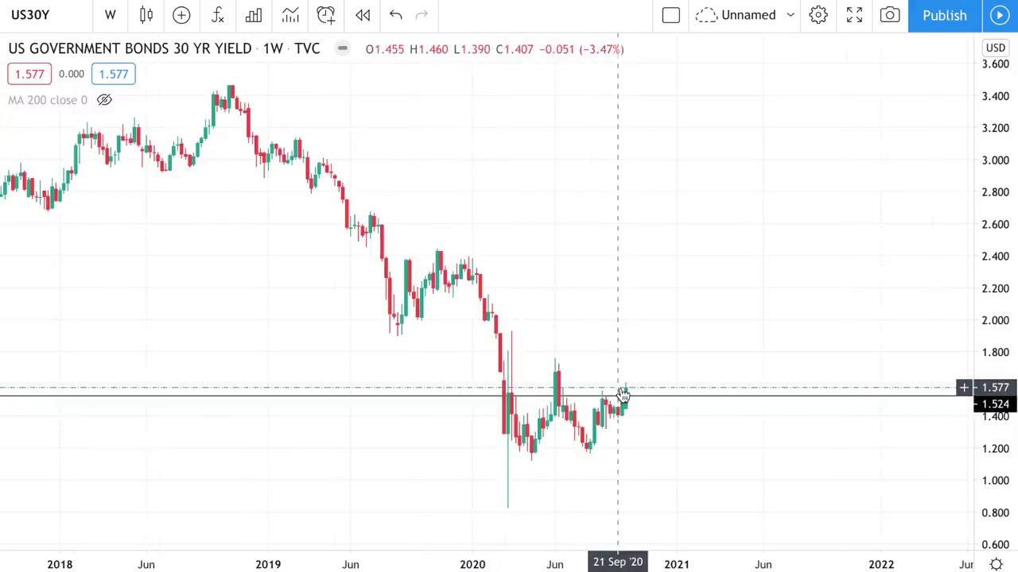
pyautogui.scroll(2, 623, 393)
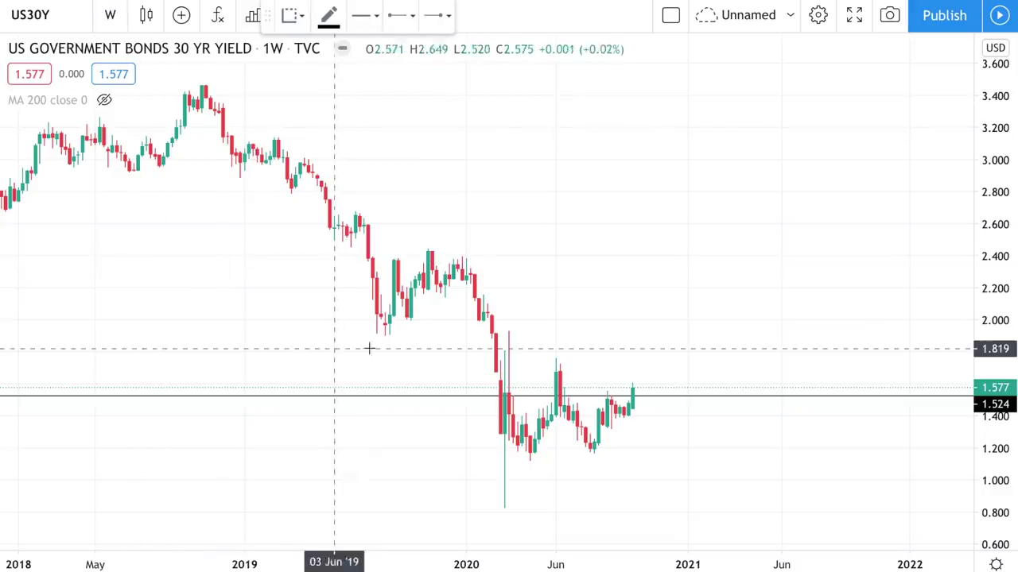
pyautogui.moveTo(456, 311)
pyautogui.mouseDown()
pyautogui.moveTo(474, 440)
pyautogui.moveTo(482, 419)
pyautogui.mouseUp()
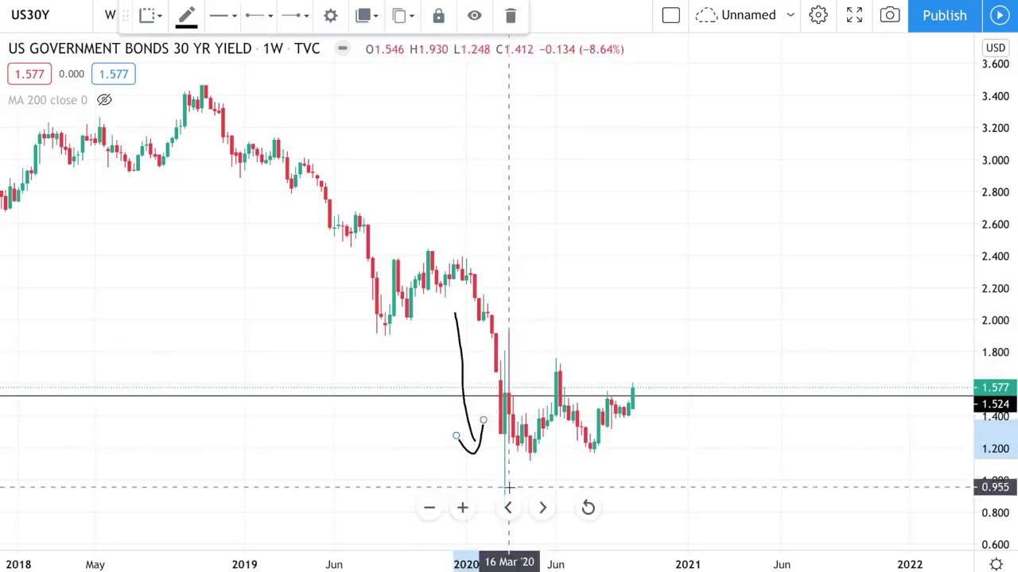
pyautogui.moveTo(504, 508); pyautogui.dragTo(483, 513)
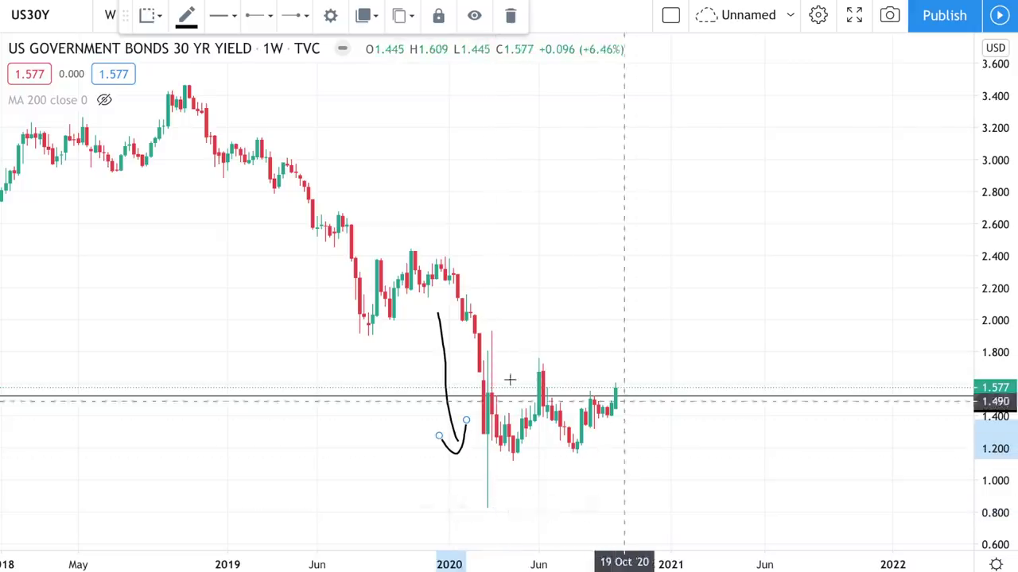
pyautogui.click(649, 453)
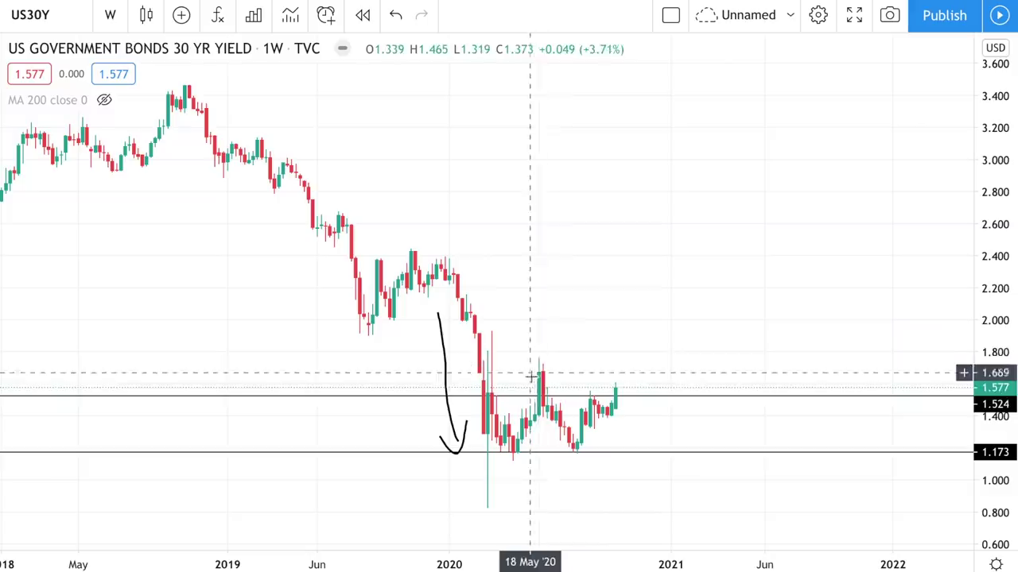
pyautogui.click(554, 393)
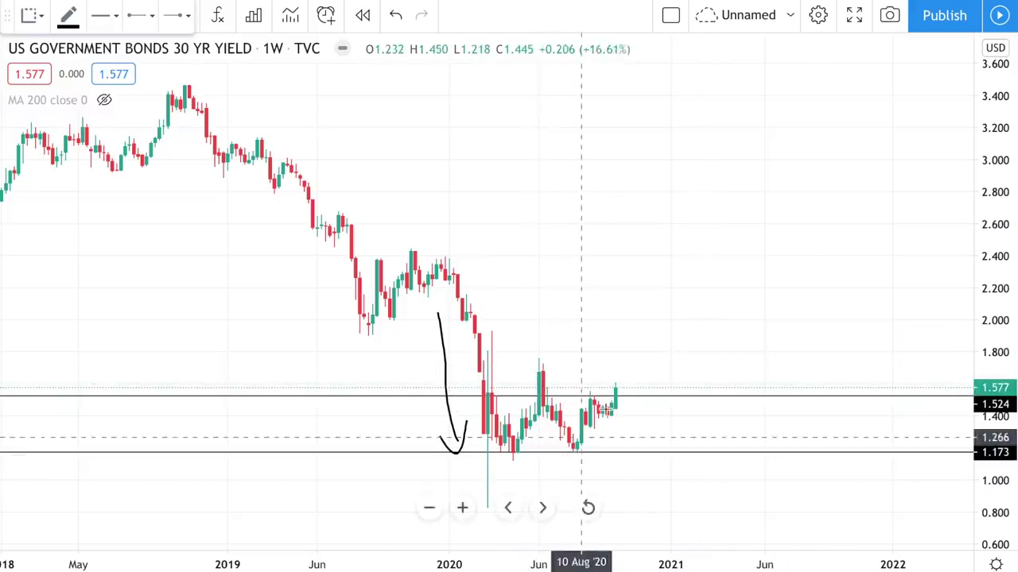
pyautogui.scroll(3, 617, 386)
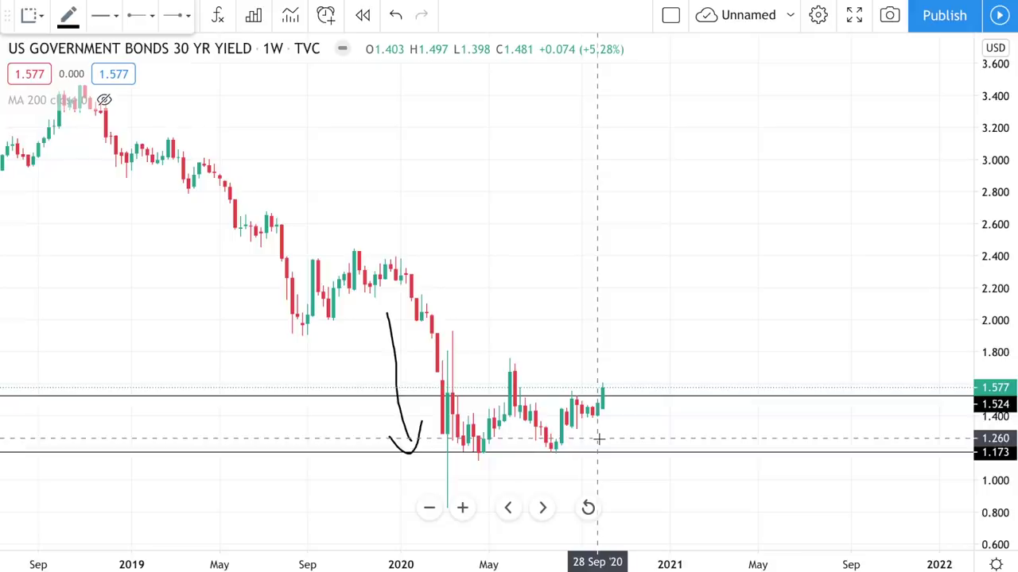
# Hand-letter 'I S B' above the candles with the brush.
pyautogui.moveTo(518, 240)
pyautogui.mouseDown()
pyautogui.moveTo(518, 298)
pyautogui.moveTo(536, 239)
pyautogui.mouseUp()
pyautogui.moveTo(505, 298); pyautogui.dragTo(535, 298)
pyautogui.moveTo(582, 261)
pyautogui.mouseDown()
pyautogui.moveTo(613, 239)
pyautogui.moveTo(592, 300)
pyautogui.mouseUp()
pyautogui.moveTo(694, 236); pyautogui.dragTo(694, 298)
pyautogui.moveTo(685, 238)
pyautogui.mouseDown()
pyautogui.moveTo(711, 257)
pyautogui.moveTo(690, 298)
pyautogui.mouseUp()
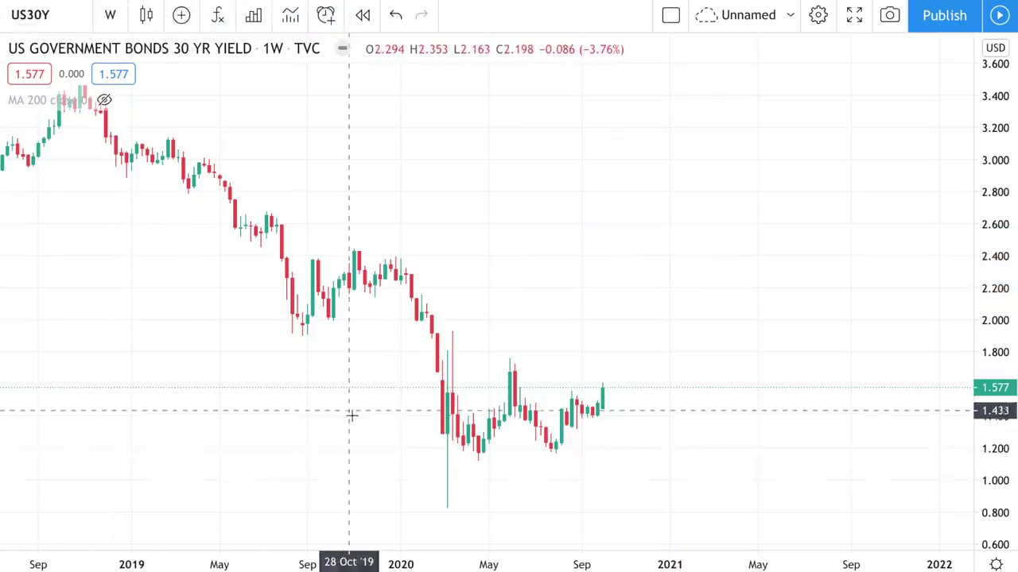
# Compare TLT, the iShares 20+ Year Treasury fund, against US30Y on a percentage scale.
pyautogui.scroll(-10, 345, 411)
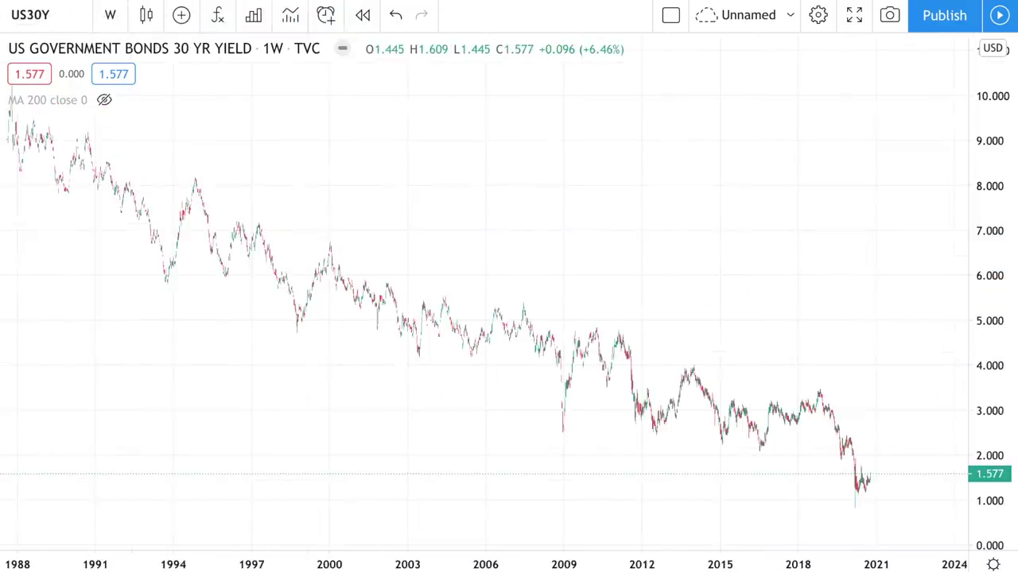
pyautogui.click(181, 15)
pyautogui.write('TLT')
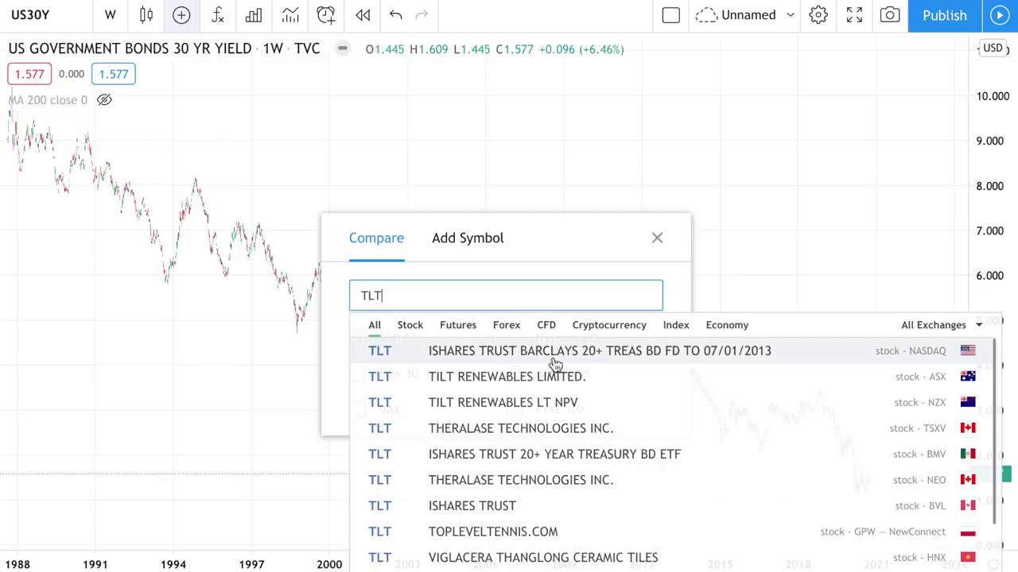
pyautogui.click(378, 352)
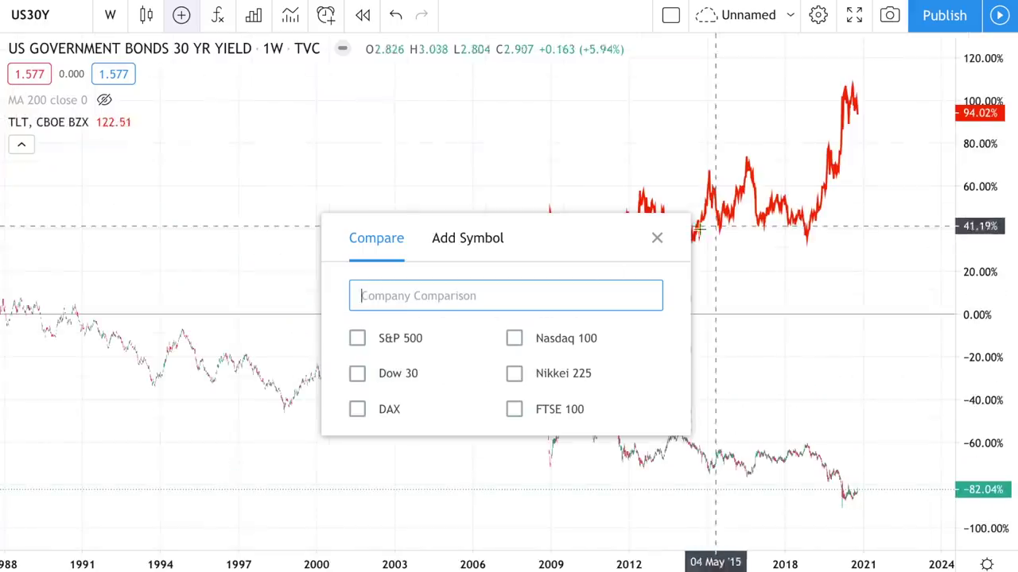
pyautogui.click(655, 233)
pyautogui.scroll(5, 656, 233)
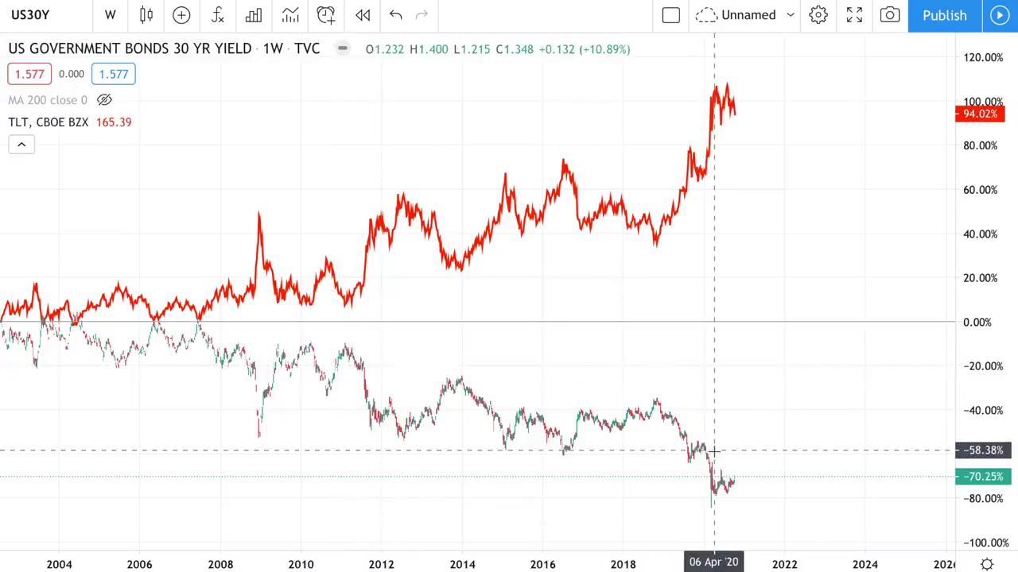
# Brush a rising trend line above the TLT peaks from about 2007 to 2012.
pyautogui.moveTo(181, 262)
pyautogui.mouseDown()
pyautogui.moveTo(263, 217)
pyautogui.moveTo(395, 180)
pyautogui.mouseUp()
pyautogui.scroll(5, 418, 204)
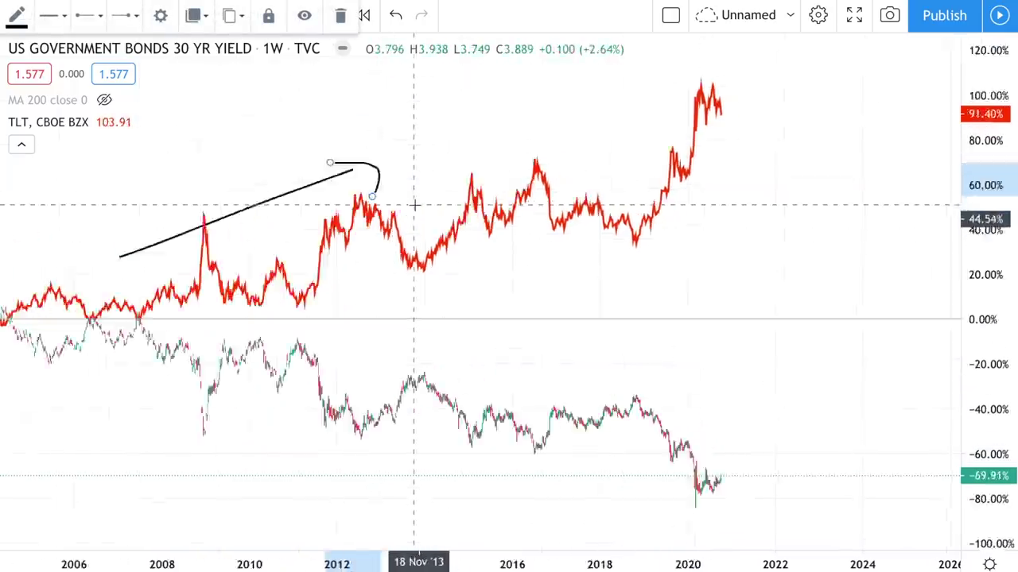
pyautogui.scroll(2, 614, 337)
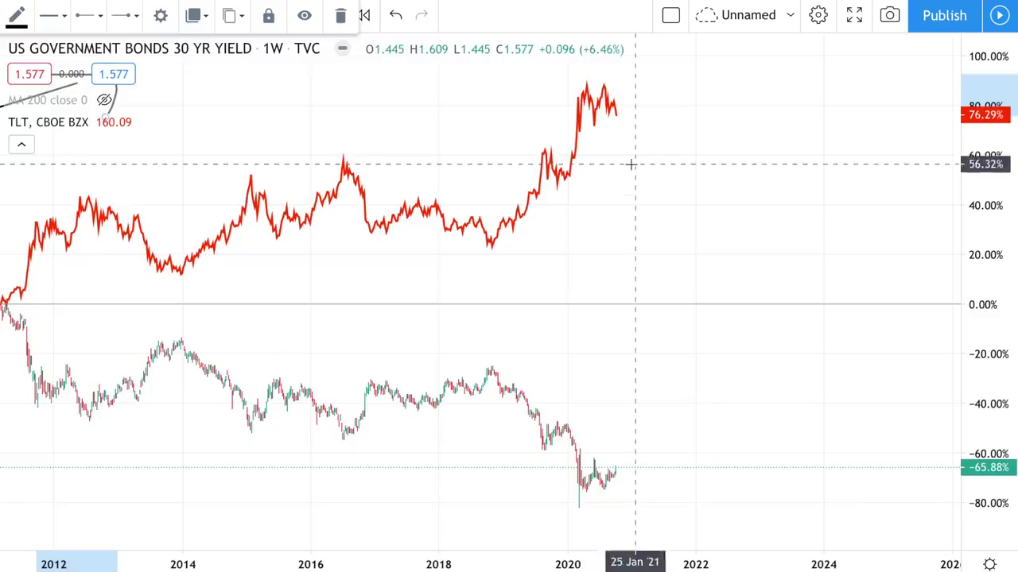
pyautogui.hscroll(-3, 45, 18)
# Switch the chart to TLT daily and place a horizontal line at 161.23.
pyautogui.click(46, 17)
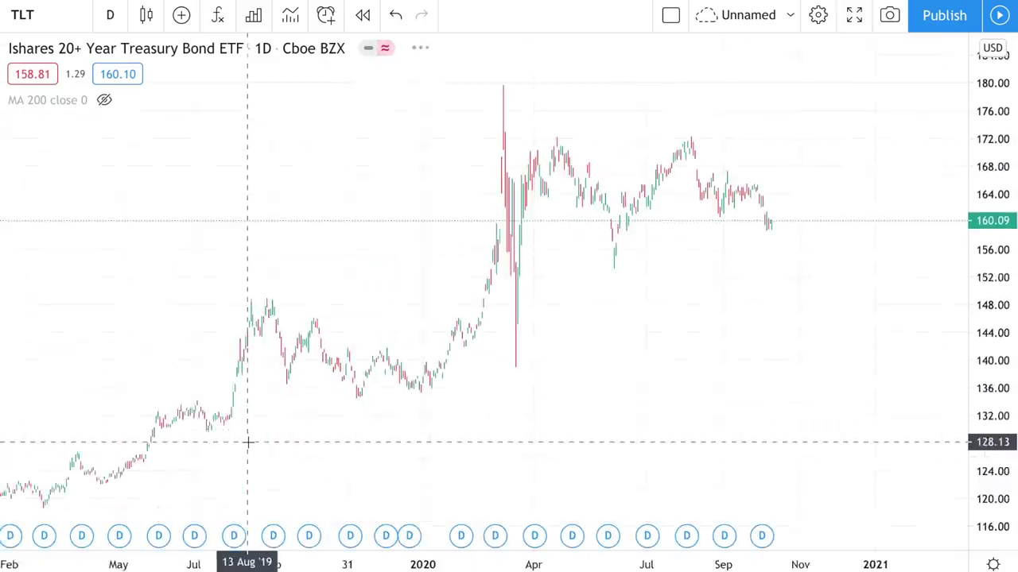
pyautogui.scroll(3, 248, 442)
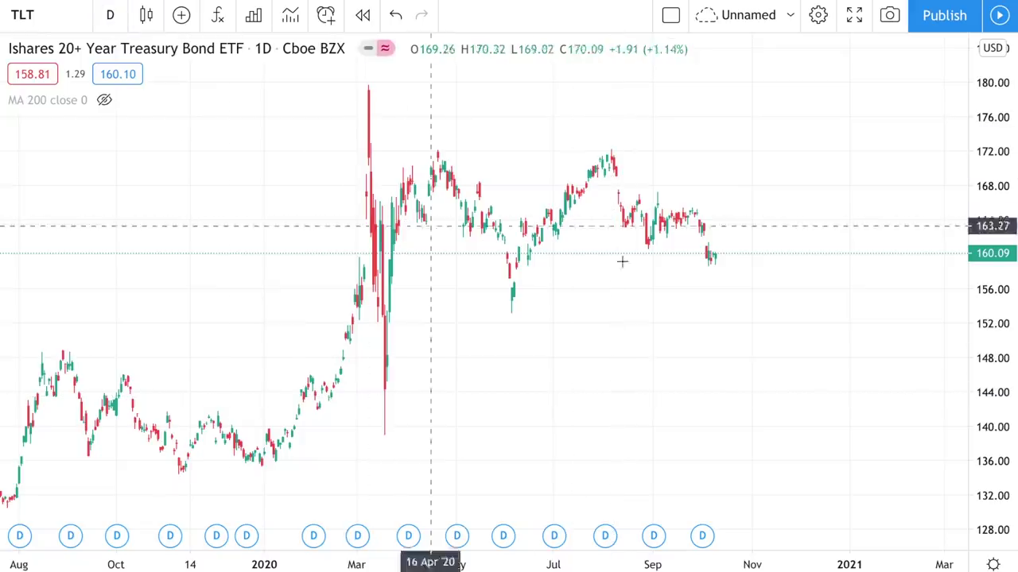
pyautogui.hscroll(3, 722, 252)
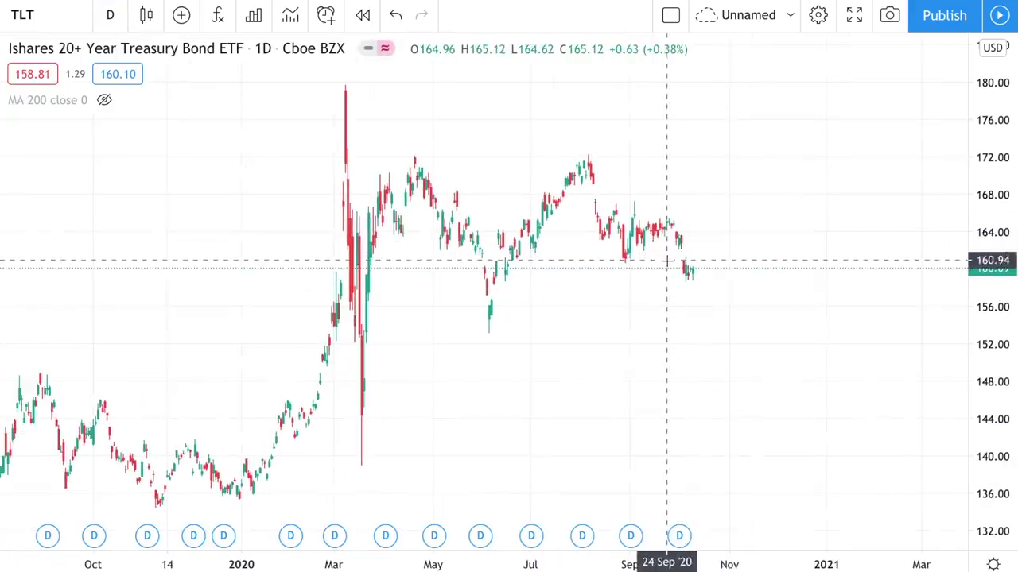
pyautogui.click(690, 257)
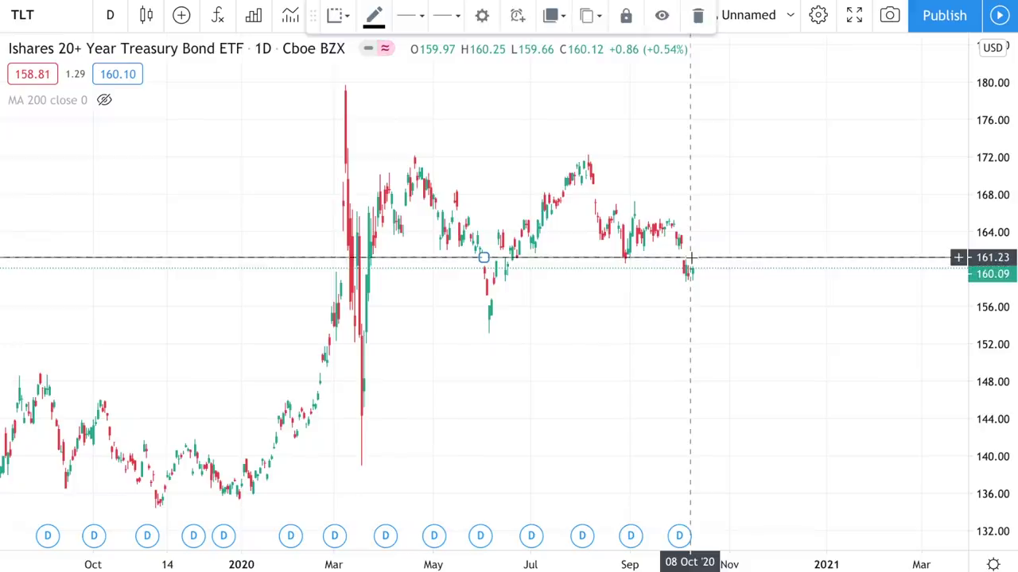
pyautogui.click(652, 329)
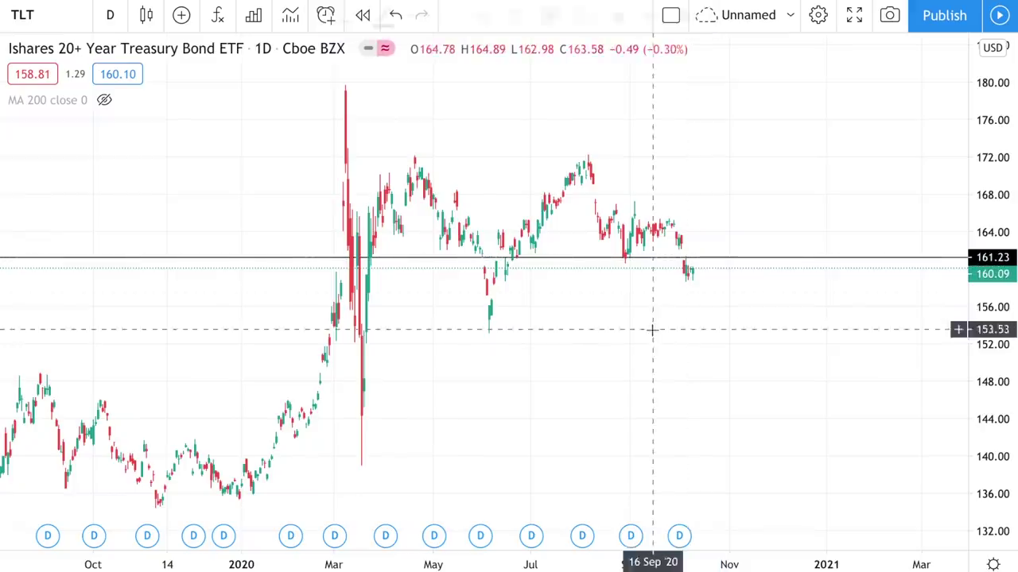
# Brush a stroke near 148, a short line at 161, and a hook down from the latest candles.
pyautogui.click(691, 279)
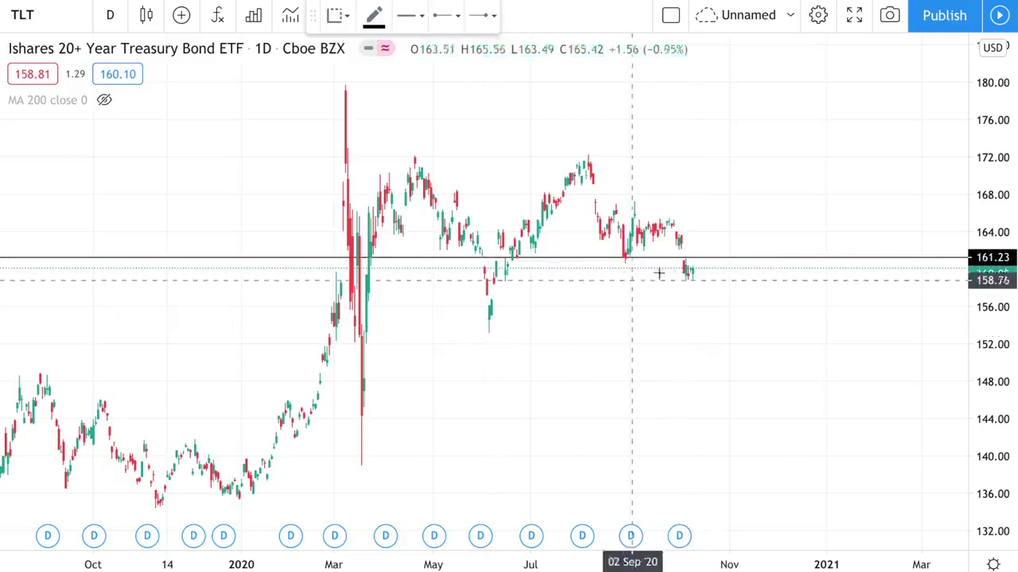
pyautogui.scroll(-3, 688, 357)
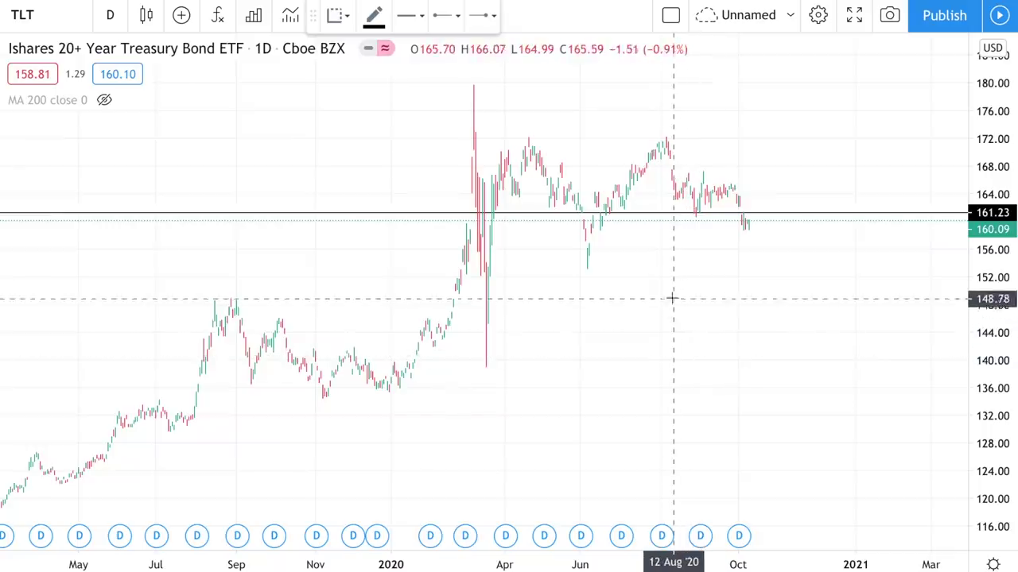
pyautogui.moveTo(675, 301); pyautogui.dragTo(754, 302)
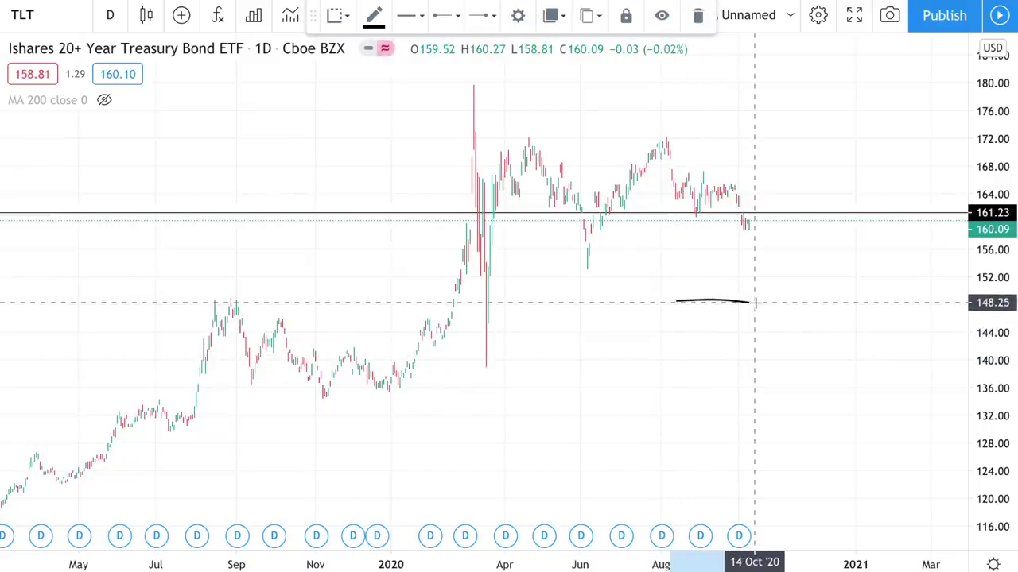
pyautogui.moveTo(718, 211); pyautogui.dragTo(765, 208)
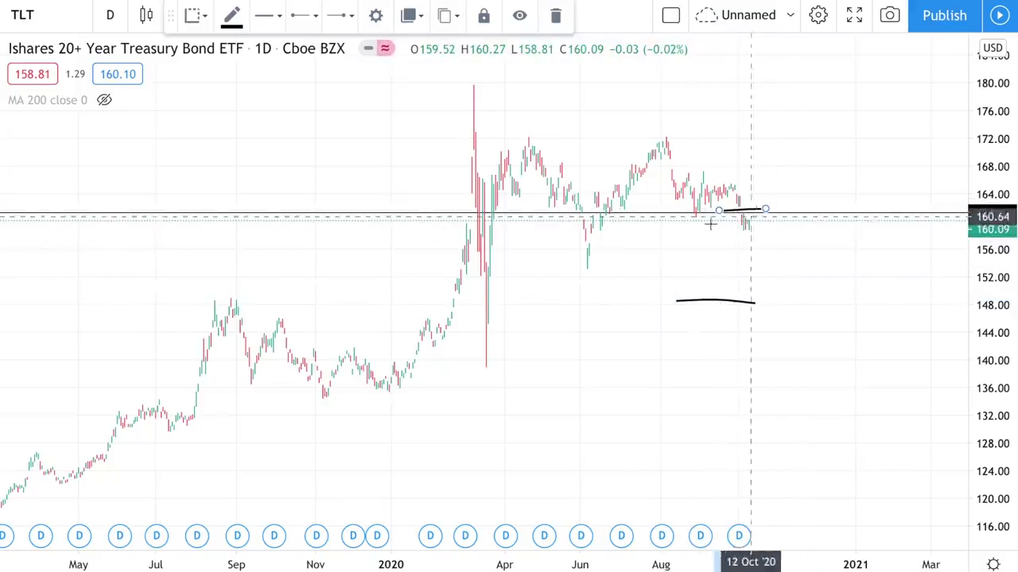
pyautogui.scroll(1, 740, 231)
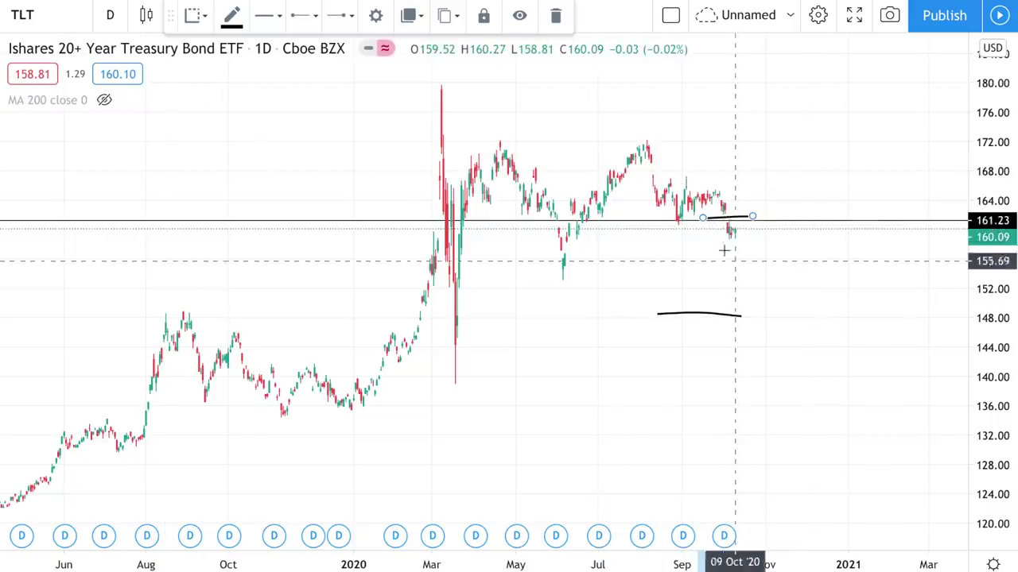
pyautogui.moveTo(740, 235)
pyautogui.mouseDown()
pyautogui.moveTo(758, 272)
pyautogui.moveTo(763, 256)
pyautogui.mouseUp()
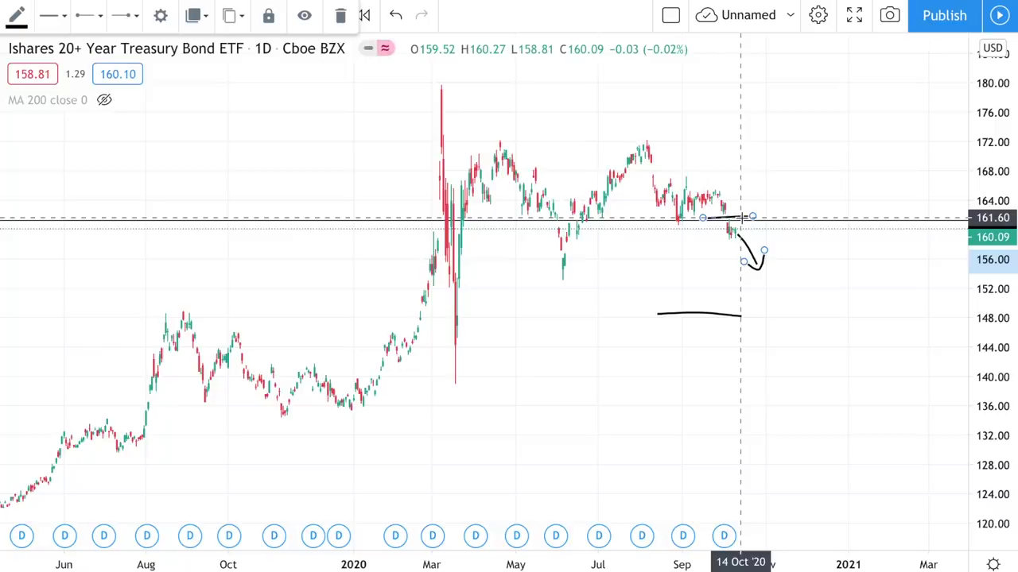
pyautogui.click(741, 217)
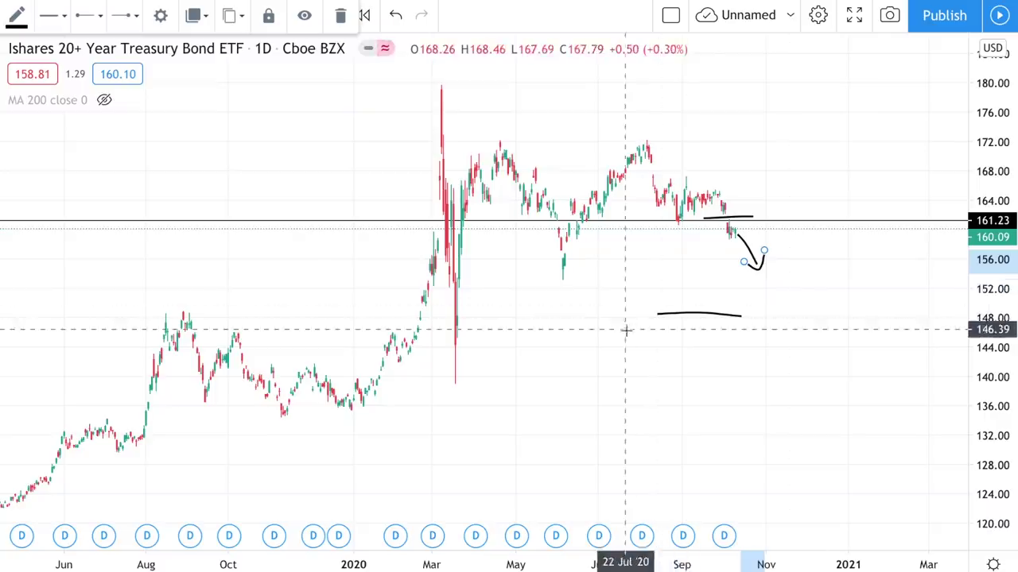
# Load US30Y through a BONDS search and zoom out to the weekly view from 1988.
pyautogui.click(159, 48)
pyautogui.write('BONDS')
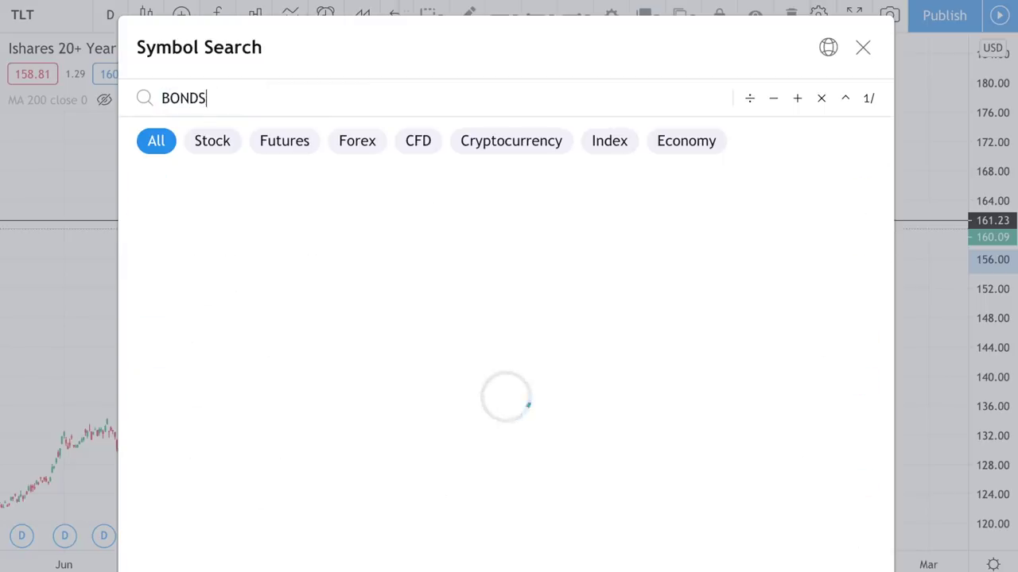
pyautogui.click(389, 198)
pyautogui.scroll(-10, 379, 454)
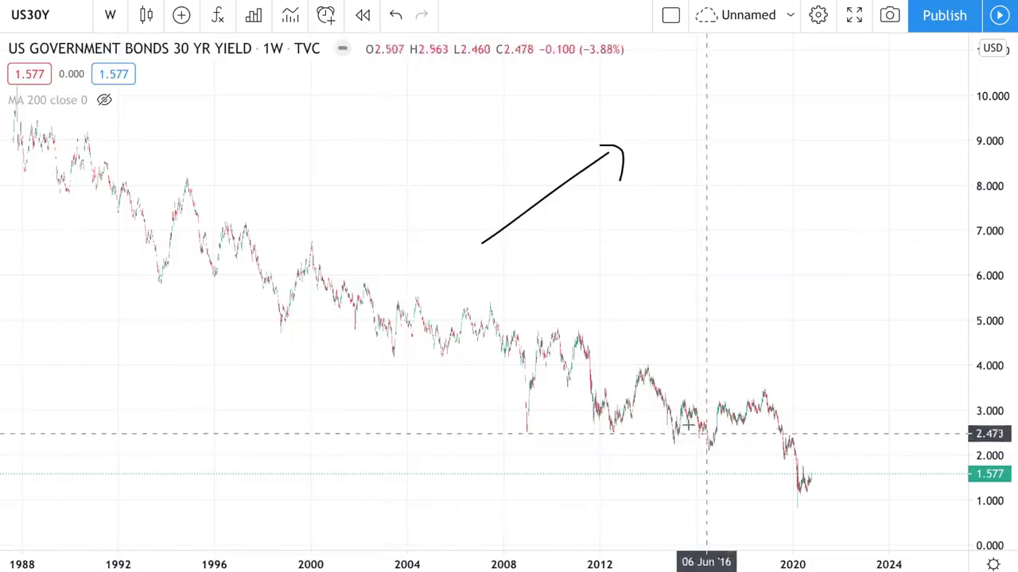
pyautogui.hscroll(-3, 692, 430)
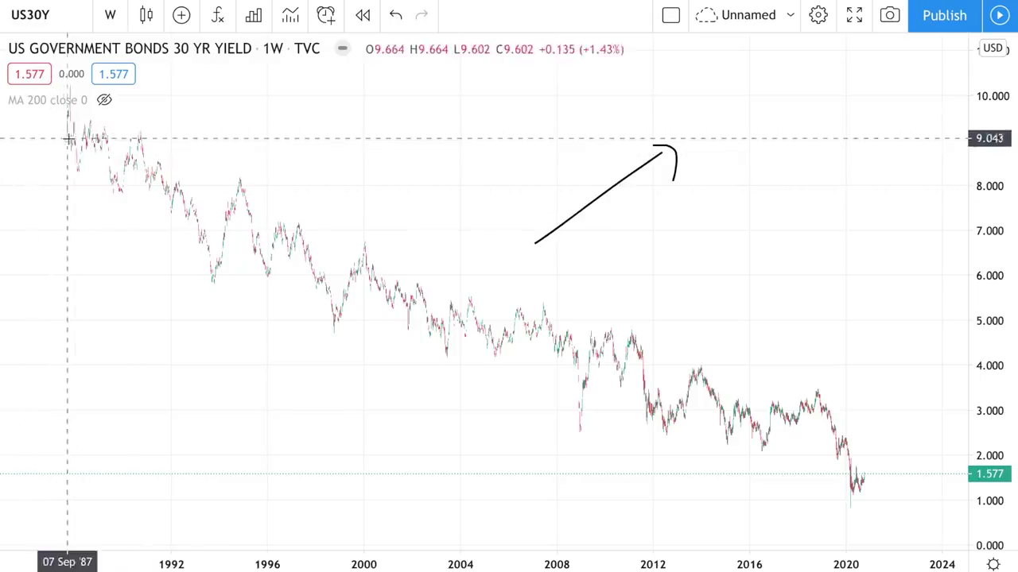
pyautogui.moveTo(995, 172); pyautogui.dragTo(995, 195)
pyautogui.hotkey('ctrl', 'z')
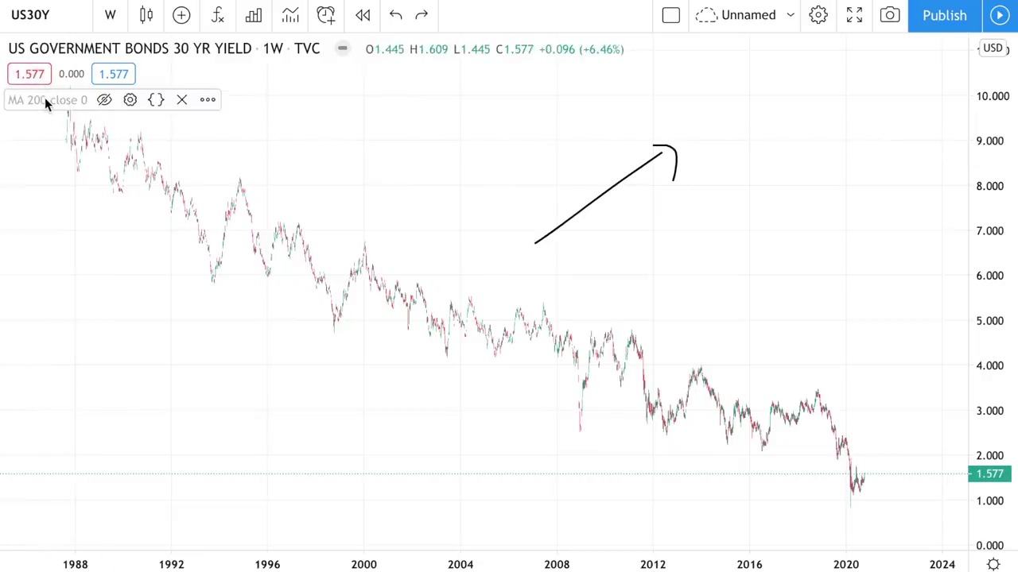
# Delete the old arrow, then brush a falling arrow over the late 1990s and two rising arrows around 2008–2012.
pyautogui.click(598, 198)
pyautogui.press('Delete')
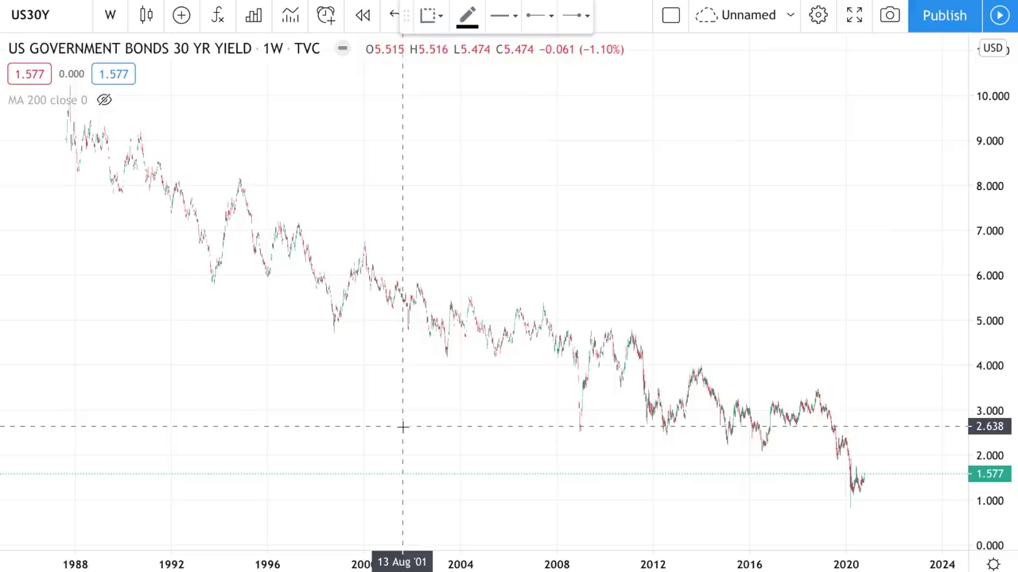
pyautogui.moveTo(243, 347)
pyautogui.mouseDown()
pyautogui.moveTo(345, 397)
pyautogui.moveTo(333, 373)
pyautogui.mouseUp()
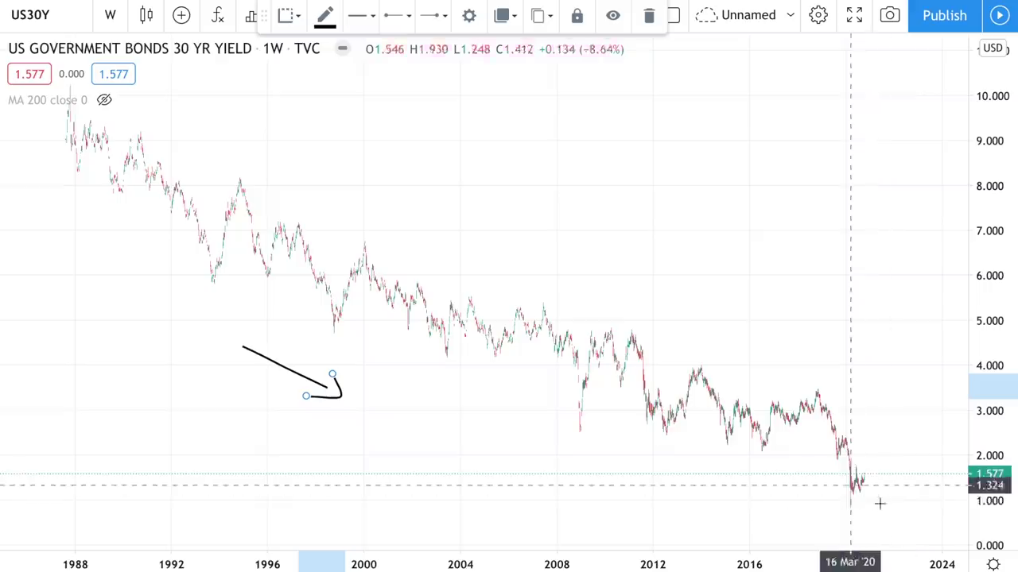
pyautogui.moveTo(537, 226)
pyautogui.mouseDown()
pyautogui.moveTo(625, 166)
pyautogui.moveTo(636, 199)
pyautogui.mouseUp()
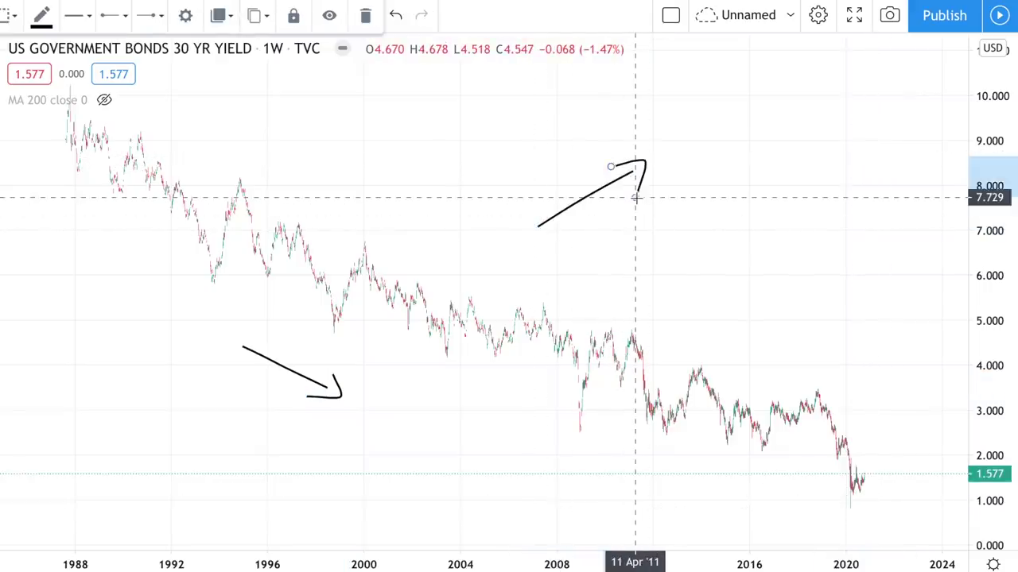
pyautogui.moveTo(614, 253)
pyautogui.mouseDown()
pyautogui.moveTo(675, 202)
pyautogui.moveTo(675, 188)
pyautogui.moveTo(685, 193)
pyautogui.mouseUp()
pyautogui.moveTo(663, 185)
pyautogui.mouseDown()
pyautogui.moveTo(693, 165)
pyautogui.moveTo(699, 209)
pyautogui.mouseUp()
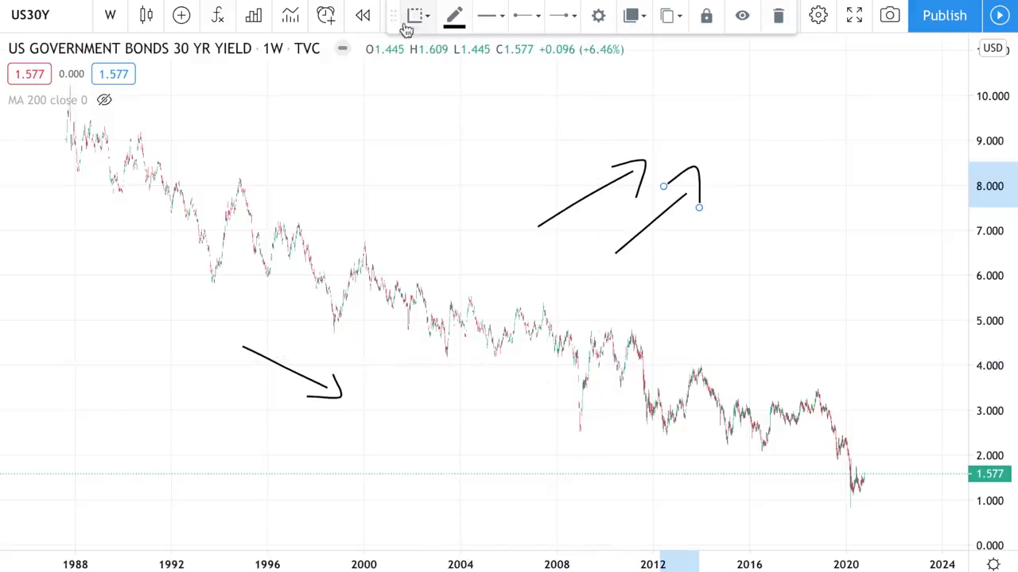
pyautogui.moveTo(392, 17); pyautogui.dragTo(485, 18)
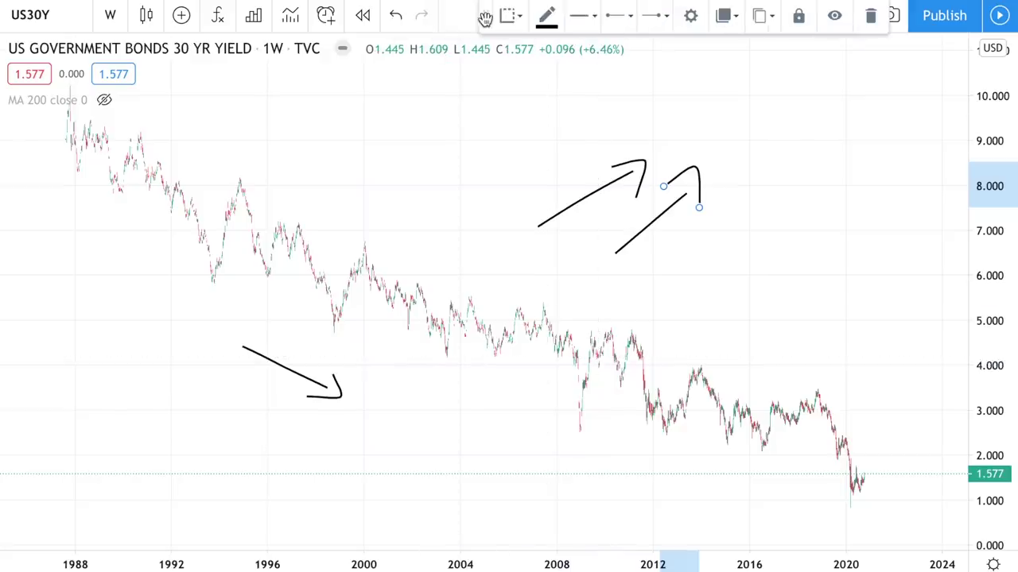
# Add the S&P 500 as a percentage comparison on the US30Y chart.
pyautogui.click(182, 15)
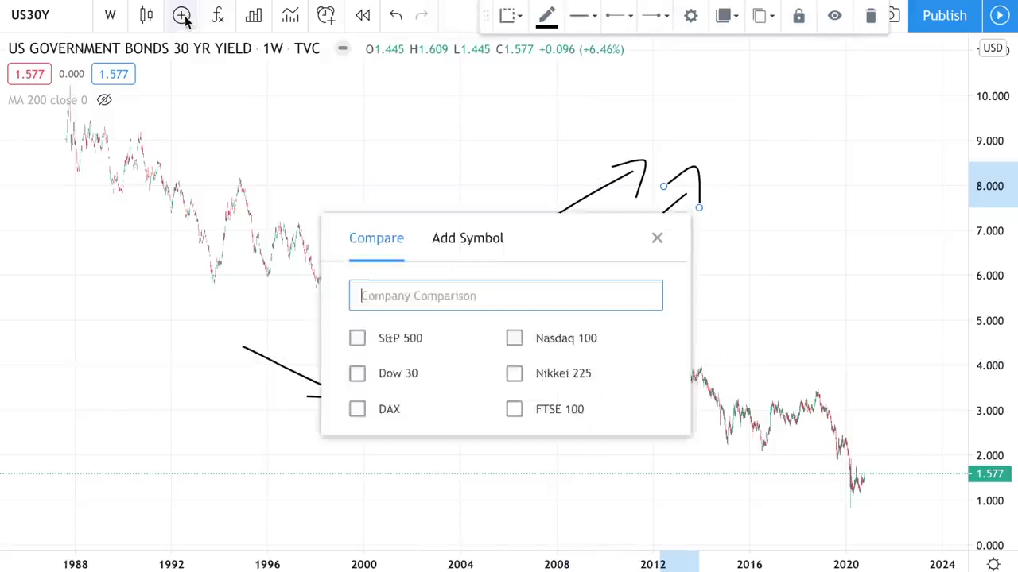
pyautogui.click(400, 337)
pyautogui.click(659, 237)
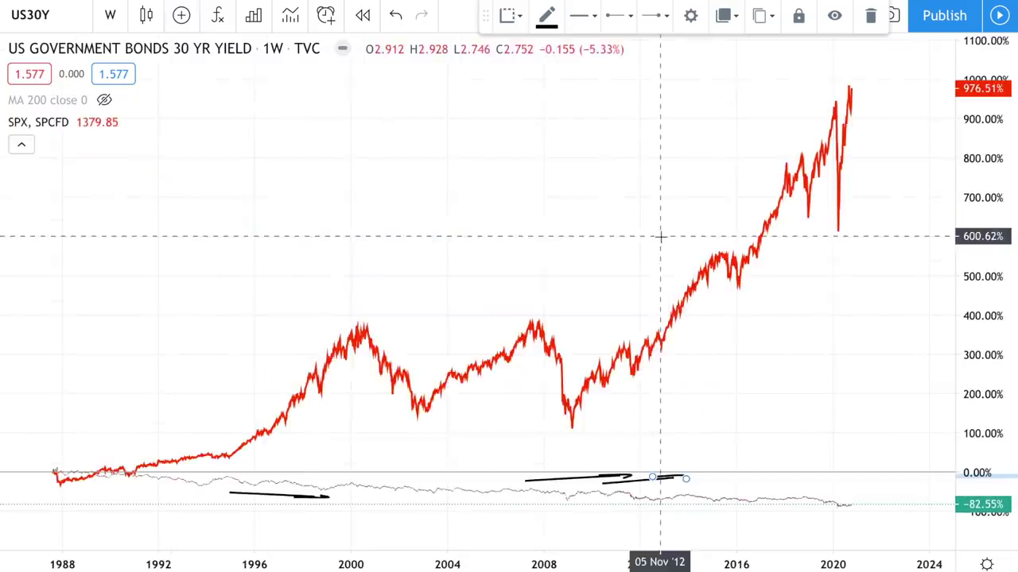
# Brush a long hooked rising arrow above the SPX 1990s–2000s climb.
pyautogui.scroll(2, 605, 258)
pyautogui.moveTo(185, 368); pyautogui.dragTo(423, 258)
pyautogui.moveTo(407, 246); pyautogui.dragTo(444, 276)
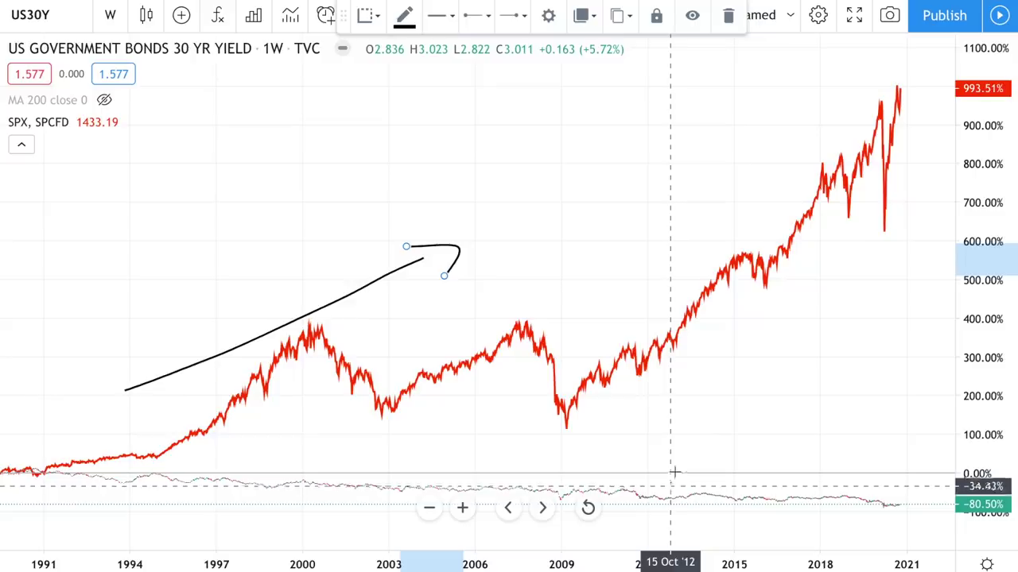
# Brush a small hooked up-arrow near 0% around 2014, then search for US500.
pyautogui.moveTo(668, 469)
pyautogui.mouseDown()
pyautogui.moveTo(715, 445)
pyautogui.moveTo(708, 439)
pyautogui.moveTo(726, 460)
pyautogui.mouseUp()
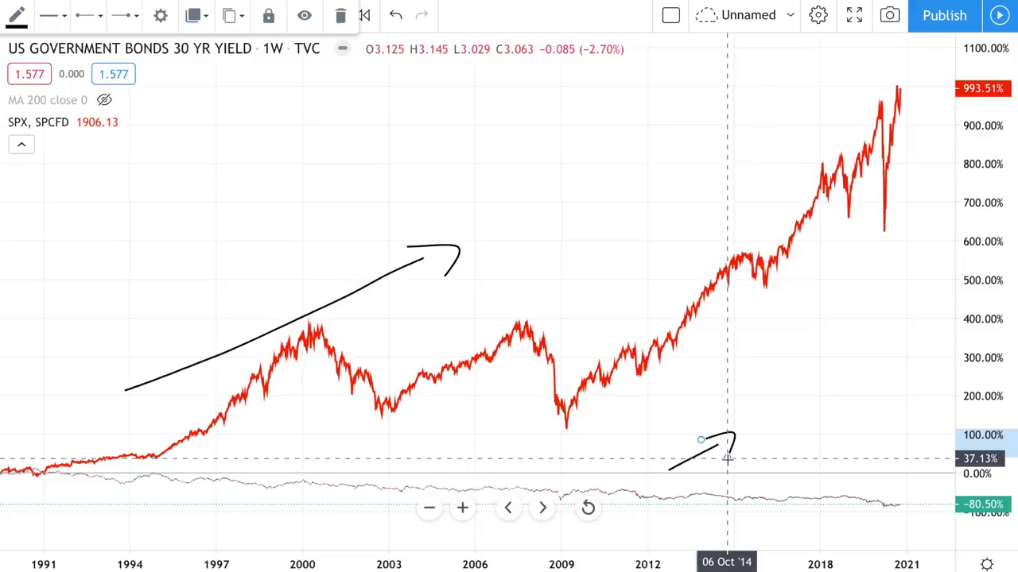
pyautogui.moveTo(727, 459); pyautogui.dragTo(727, 459)
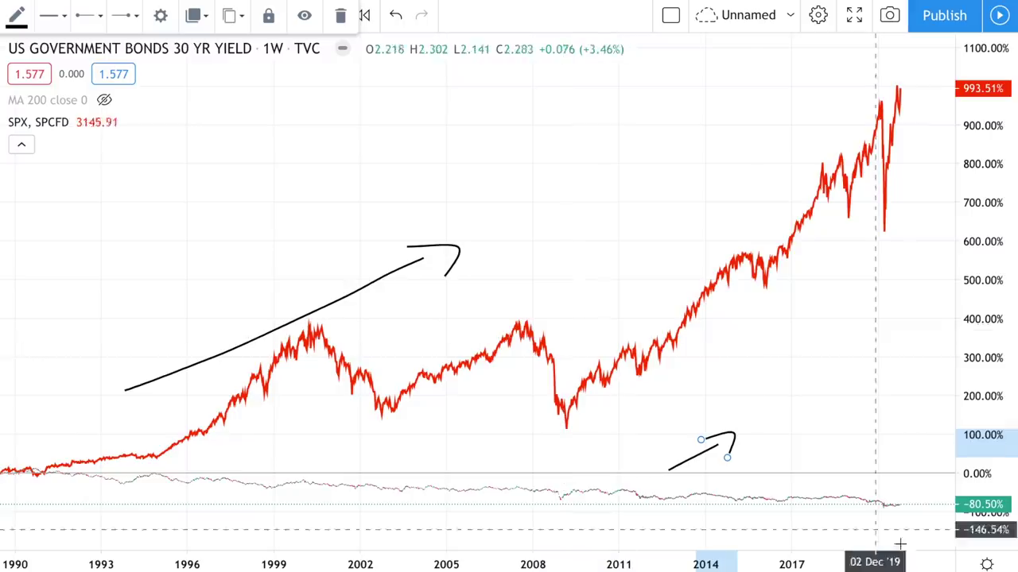
pyautogui.scroll(1, 901, 502)
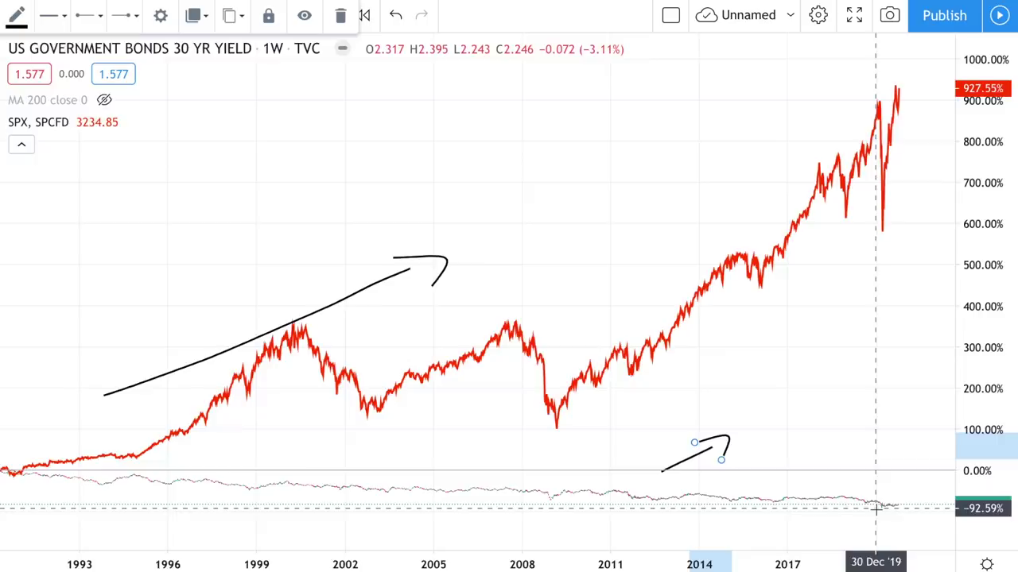
pyautogui.click(36, 16)
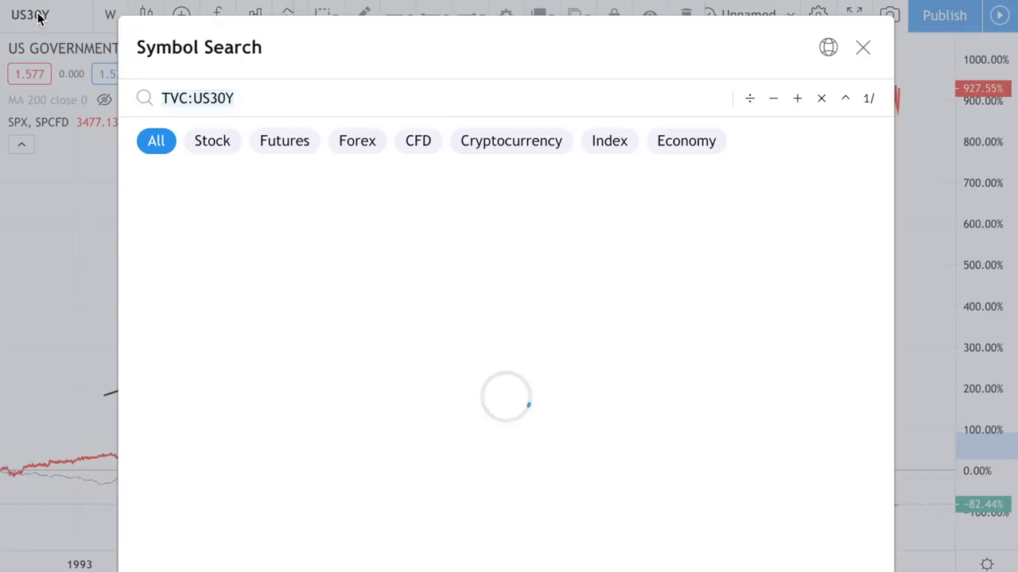
pyautogui.write('US500')
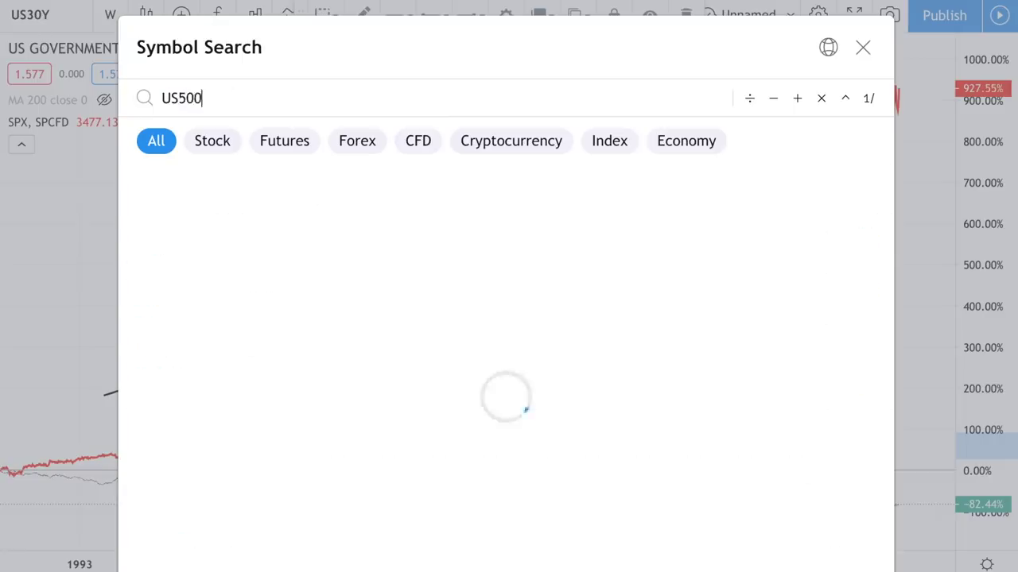